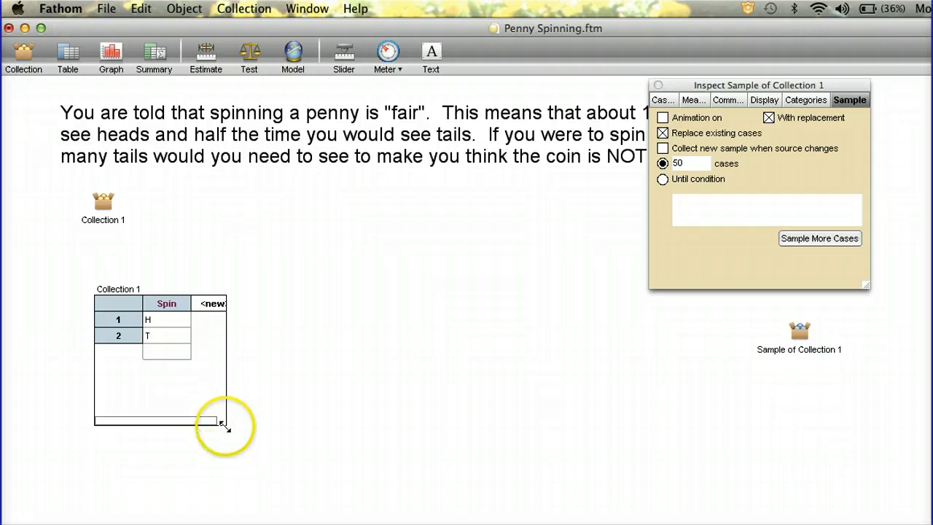
# - Shrink the Collection 1 table to fit the Spin column and draw a new 50-case sample with replacement
pyautogui.moveTo(221, 423); pyautogui.dragTo(198, 408)
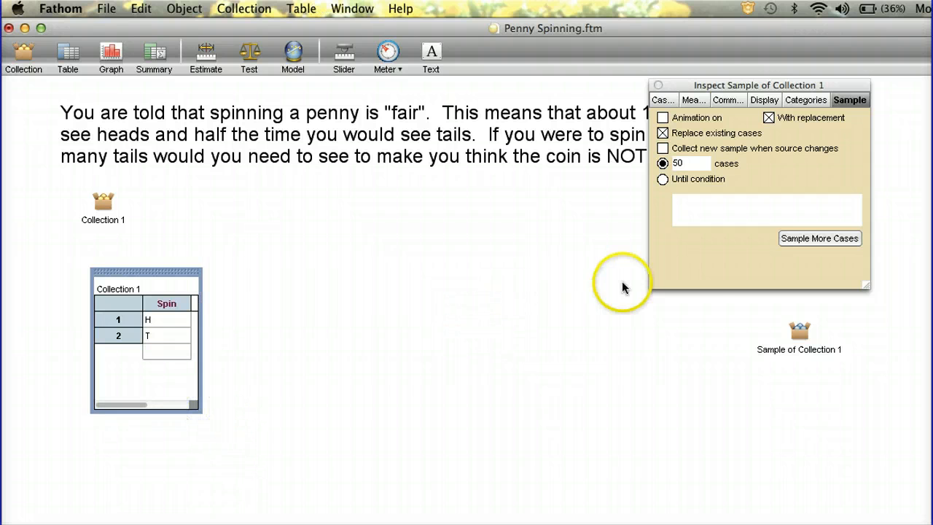
pyautogui.click(819, 239)
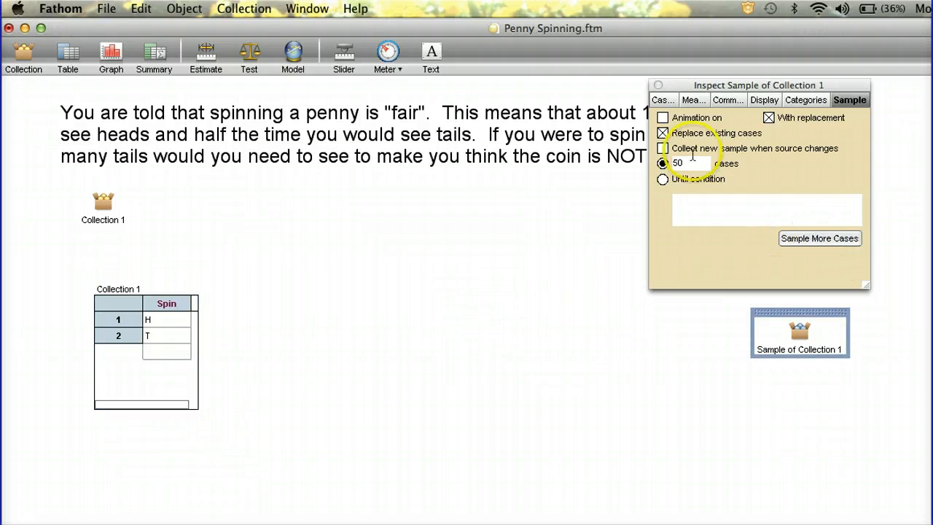
# - Browse the individual cases in Sample of Collection 1 to examine their Spin values
pyautogui.click(663, 100)
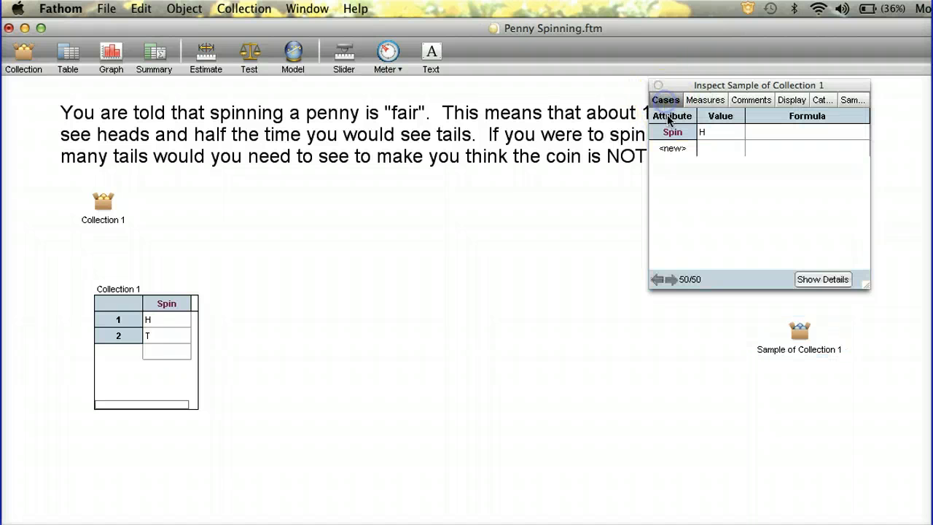
pyautogui.click(655, 280)
pyautogui.click(655, 281)
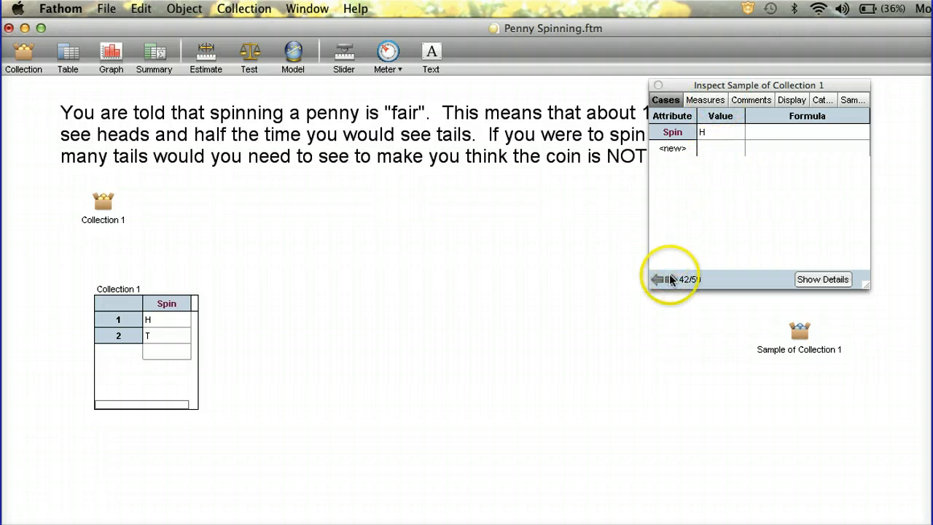
pyautogui.click(670, 279)
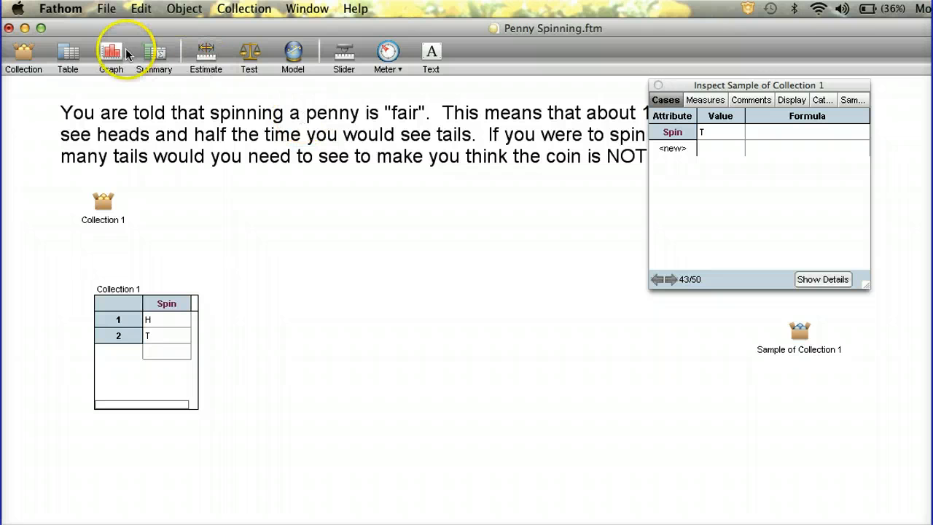
# - Create a bar chart of the sample's Spin attribute in the empty space beside the Collection 1 table
pyautogui.moveTo(113, 49); pyautogui.dragTo(314, 263)
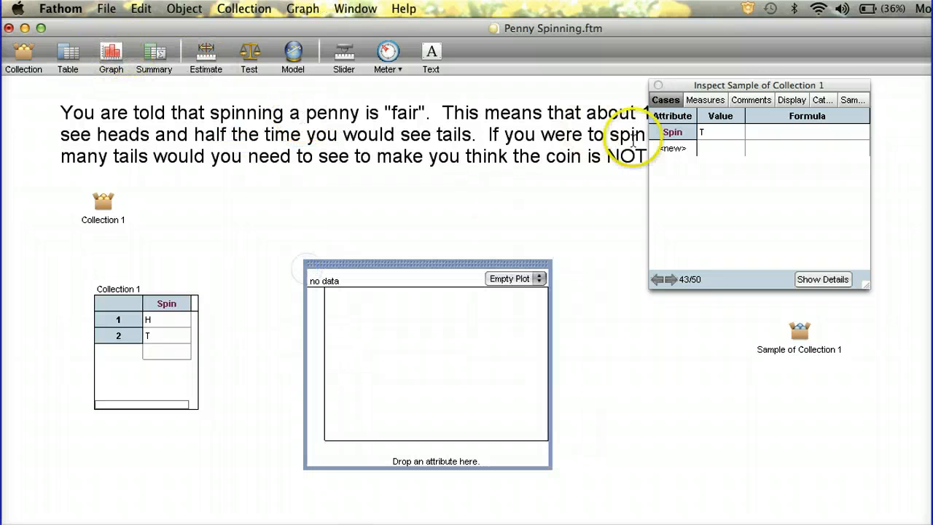
pyautogui.moveTo(670, 135); pyautogui.dragTo(446, 444)
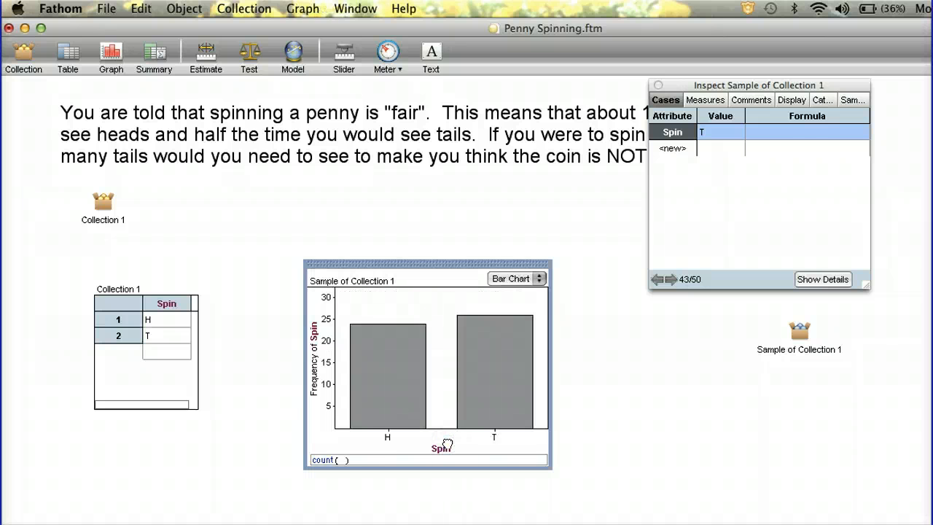
# - Repeatedly draw new samples of 50 cases to compare the heads and tails bars in the Spin chart
pyautogui.click(852, 100)
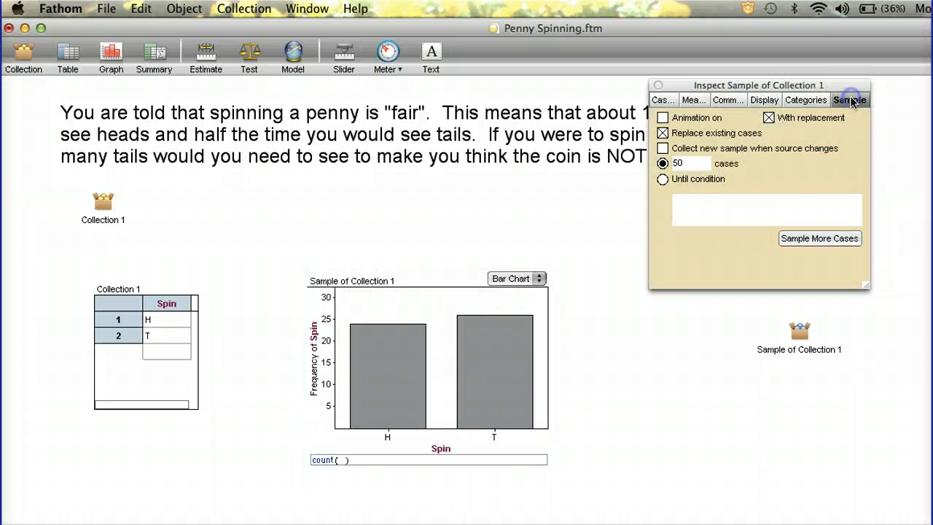
pyautogui.click(806, 238)
pyautogui.click(806, 238)
pyautogui.click(804, 240)
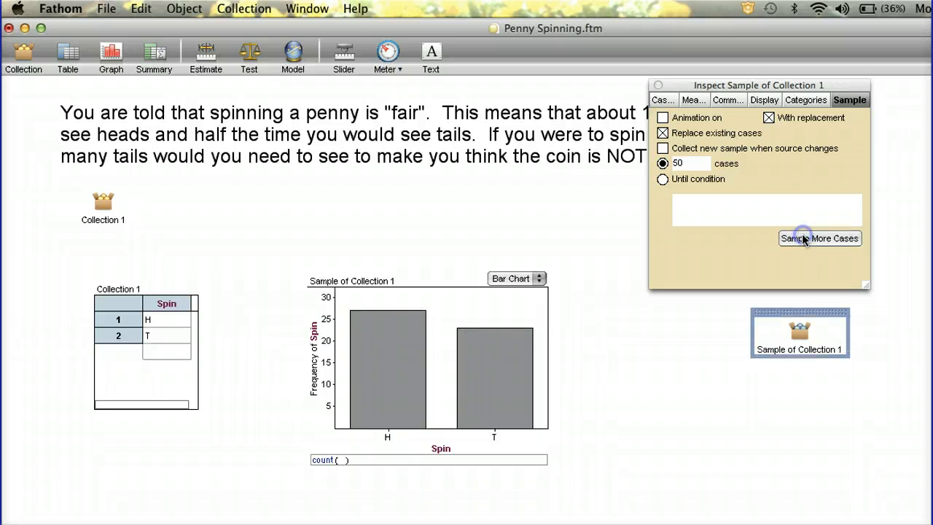
pyautogui.click(805, 239)
pyautogui.click(803, 239)
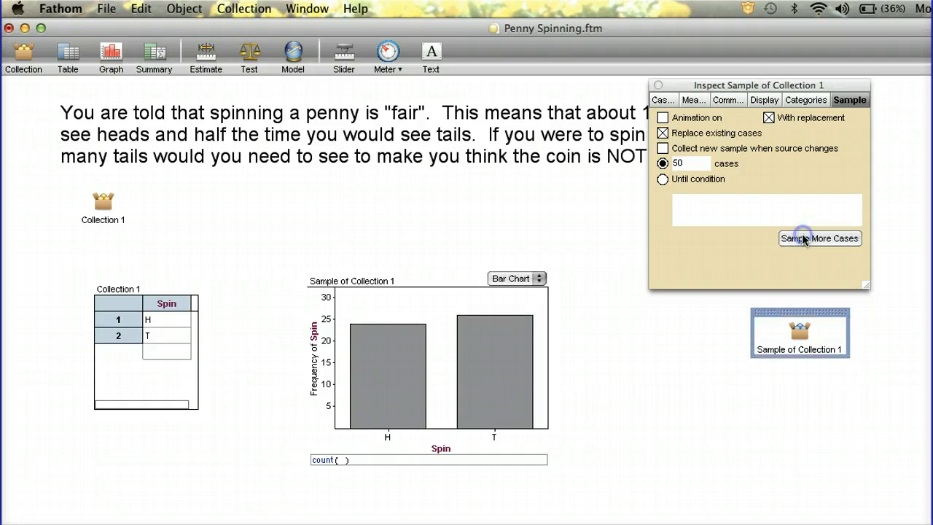
pyautogui.click(805, 239)
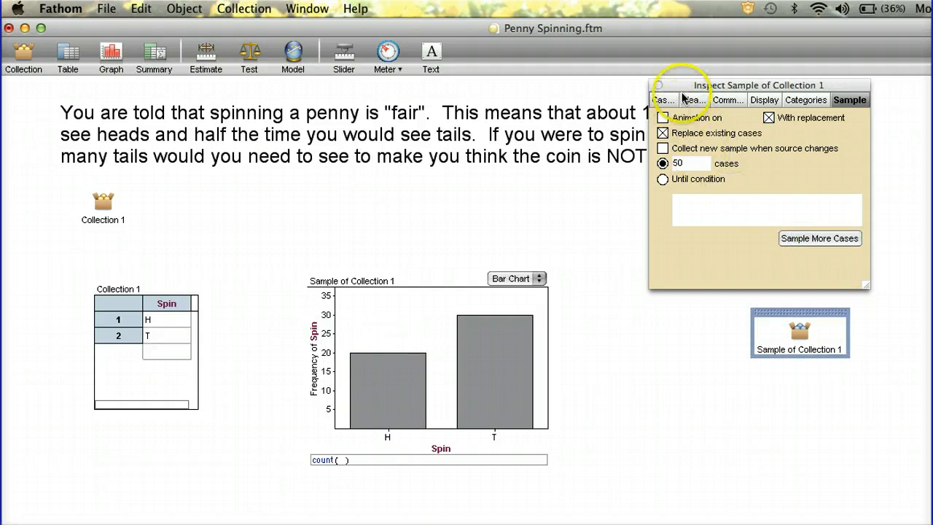
# - Delete the Spin bar chart from the document
pyautogui.click(437, 281)
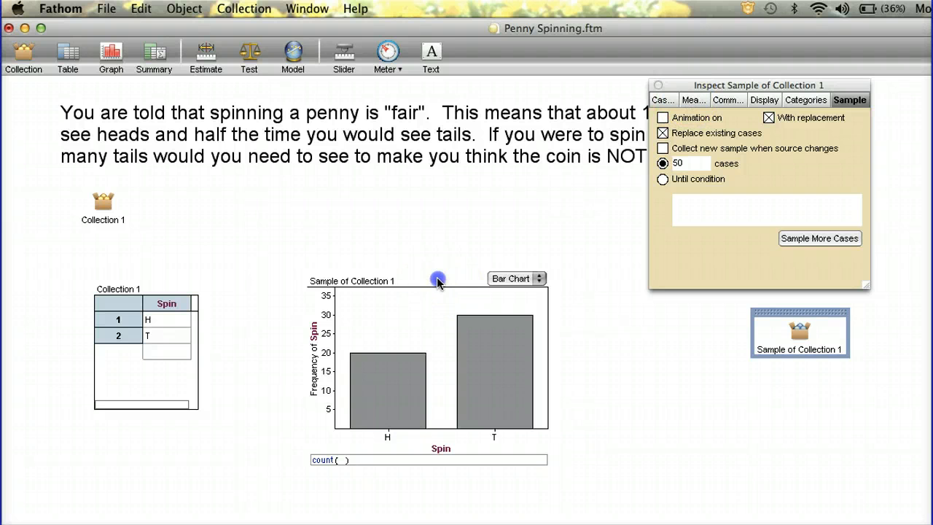
pyautogui.press('Delete')
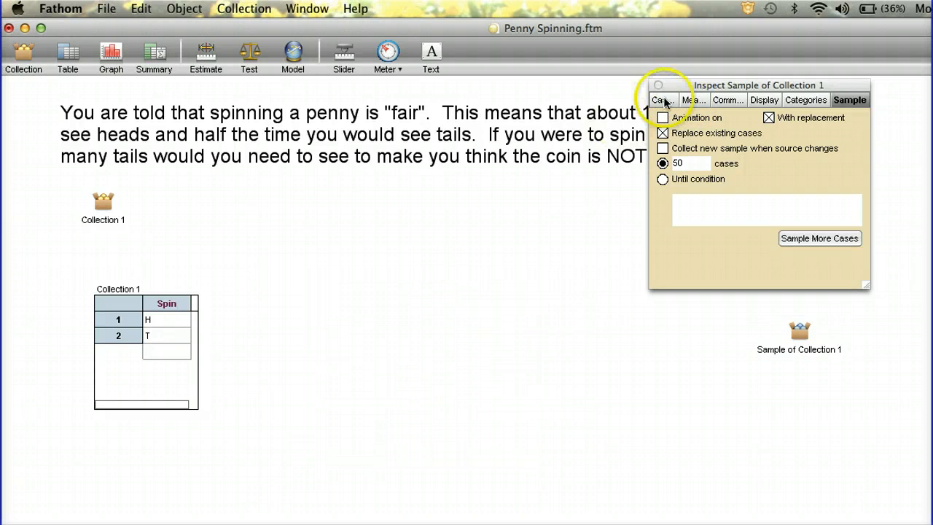
# - Add a measure named NumofTails to Sample of Collection 1 with the formula count(Spin = "T")
pyautogui.click(692, 100)
pyautogui.click(682, 134)
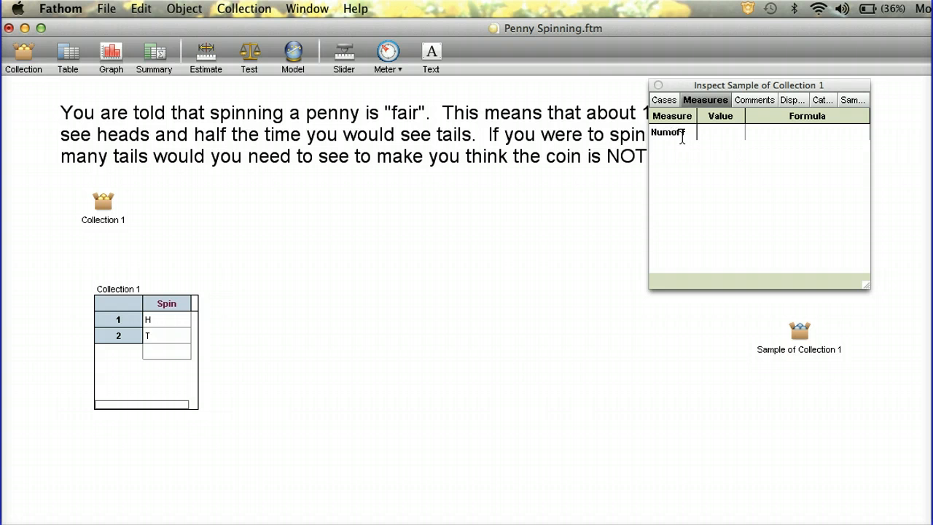
pyautogui.write('NumofTails')
pyautogui.press('Return')
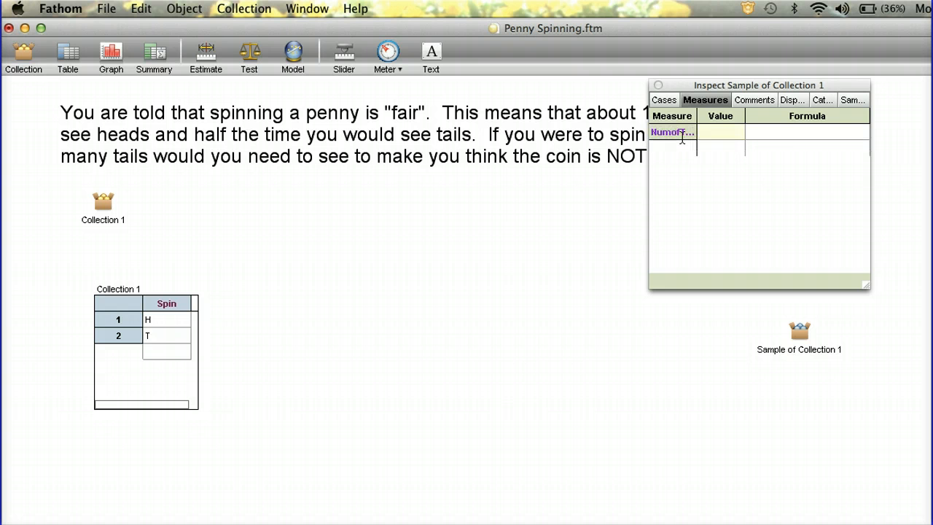
pyautogui.doubleClick(772, 131)
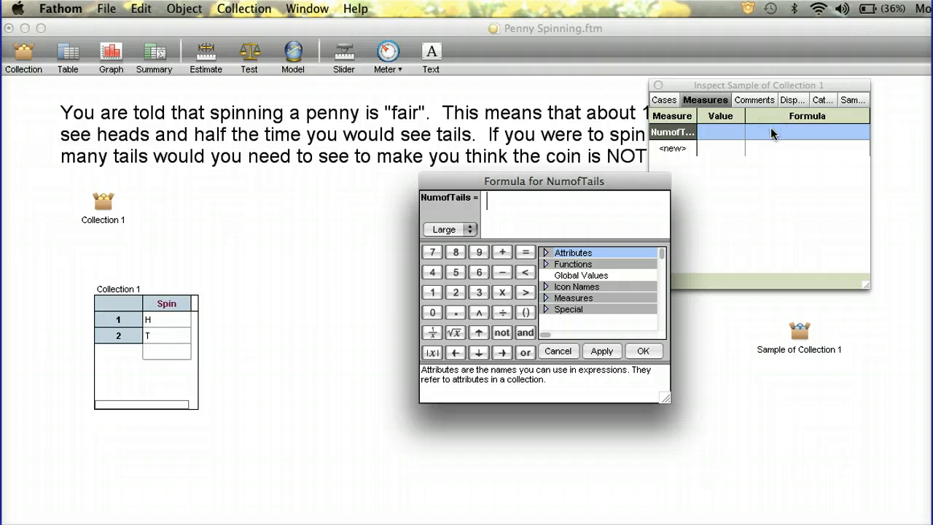
pyautogui.write('count (Spin = "T')
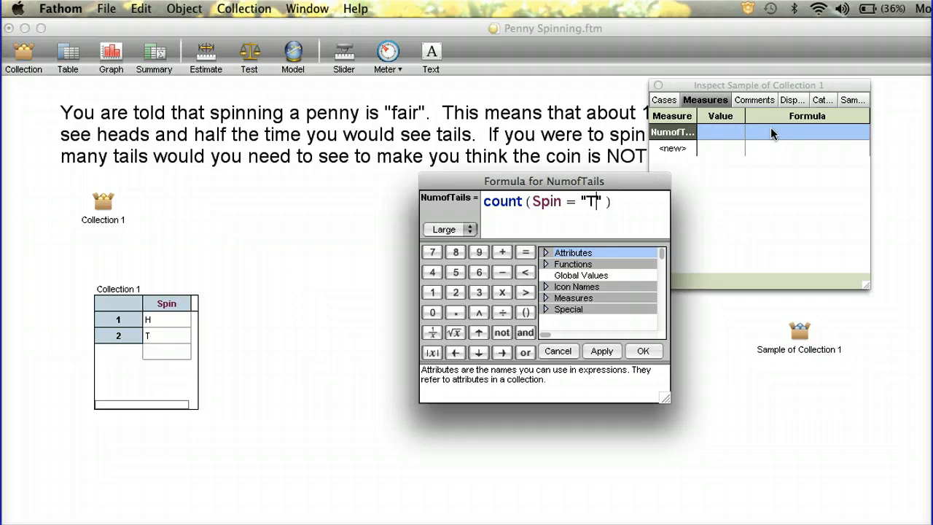
pyautogui.press('Return')
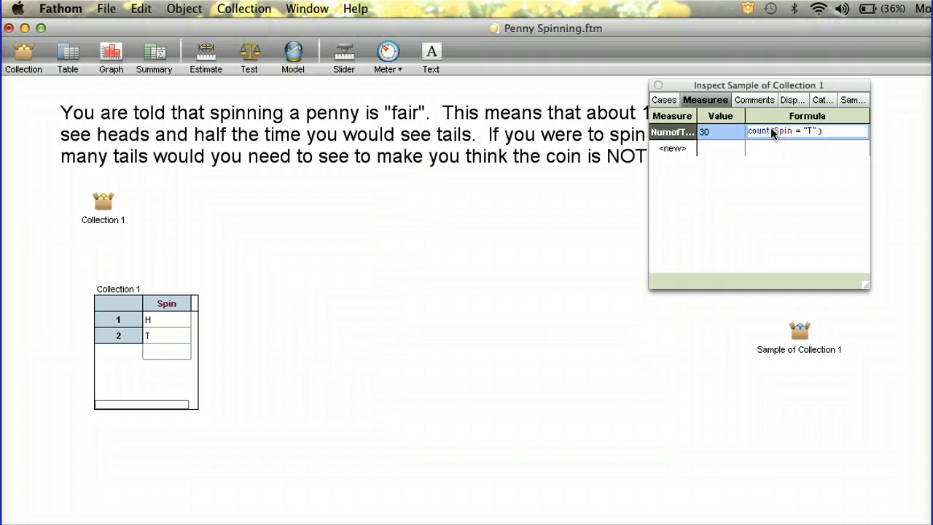
# - Draw two new samples of 50 cases, checking the NumofTails value after each one
pyautogui.click(851, 100)
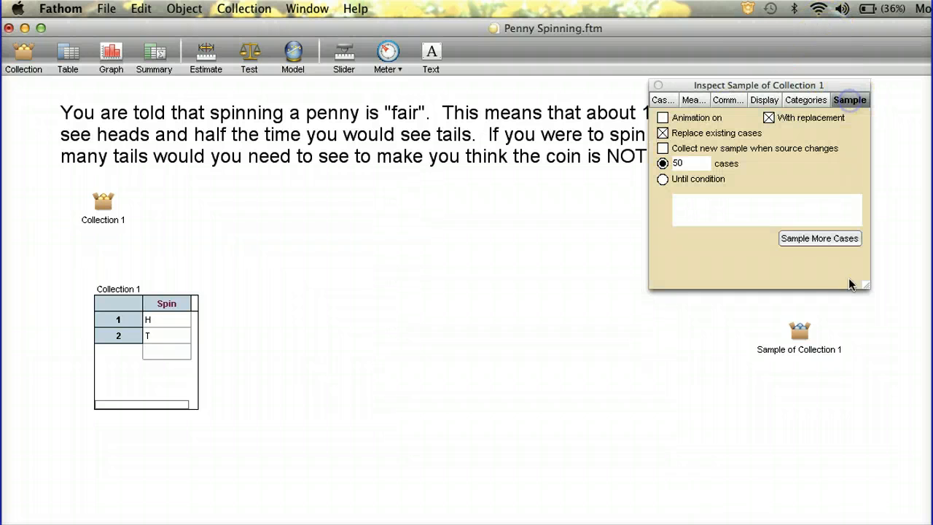
pyautogui.click(813, 240)
pyautogui.click(698, 102)
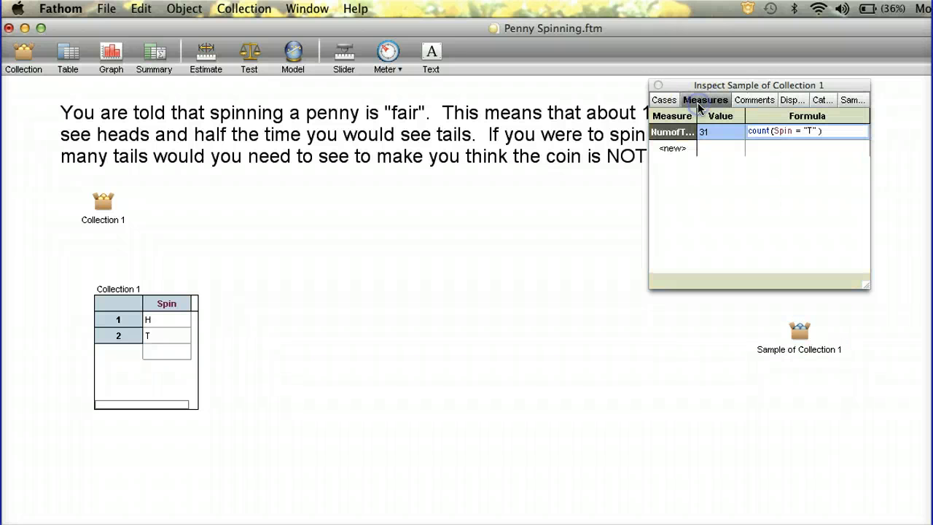
pyautogui.click(852, 99)
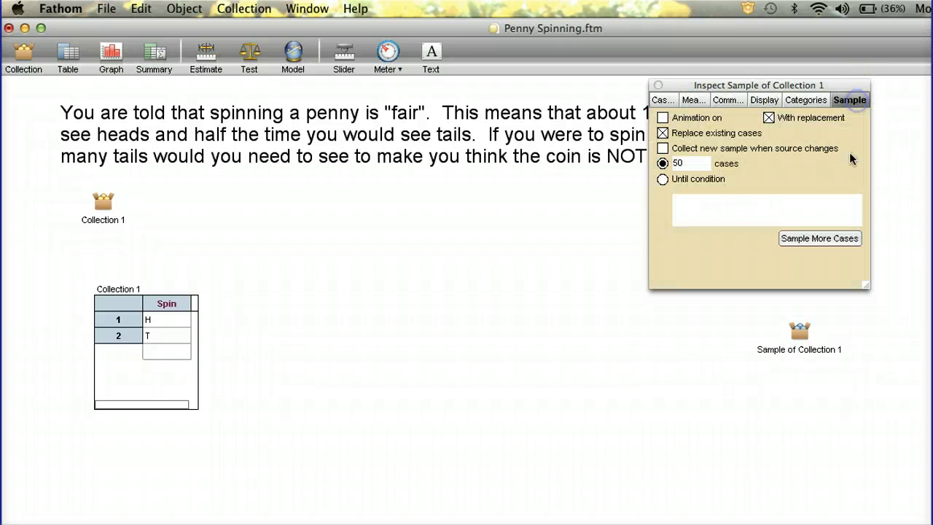
pyautogui.click(817, 239)
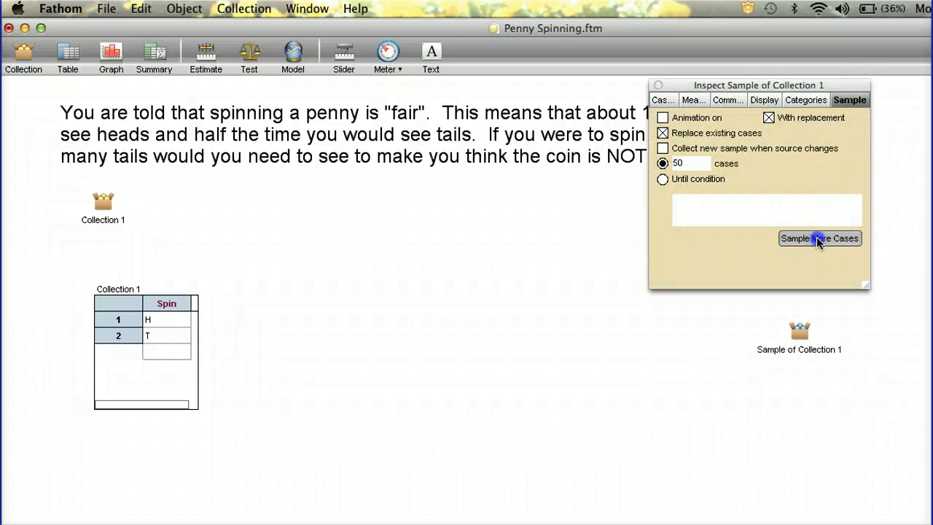
pyautogui.click(692, 99)
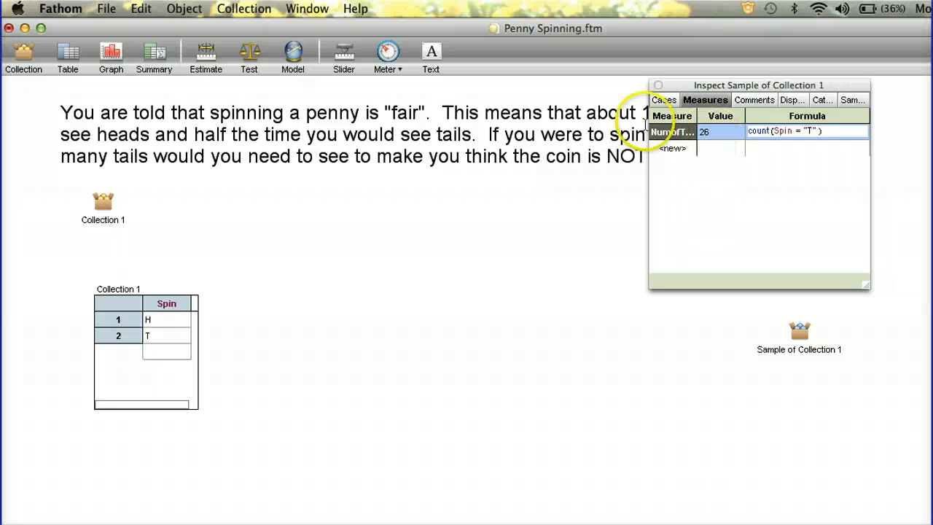
# - Collect measures from Sample of Collection 1 and place the resulting measures collection in the empty space below the question text
pyautogui.click(791, 323)
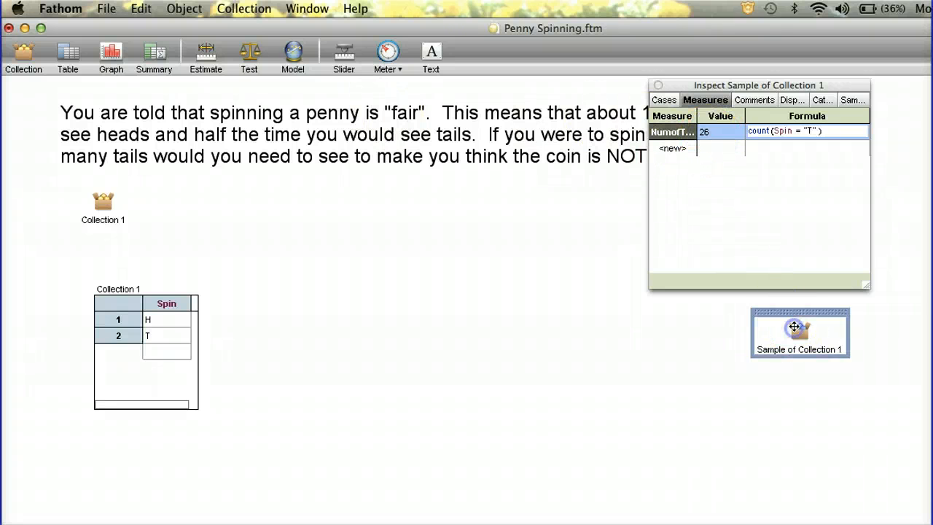
pyautogui.rightClick(810, 328)
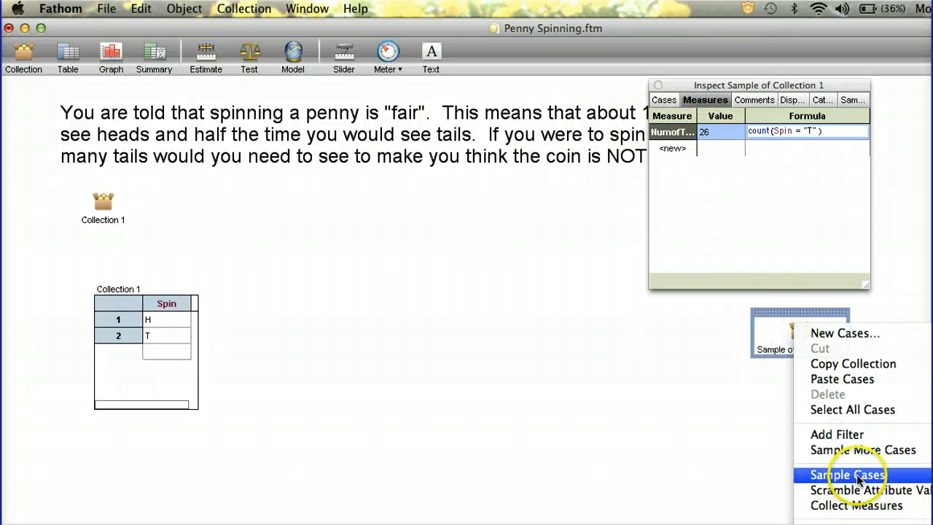
pyautogui.click(860, 506)
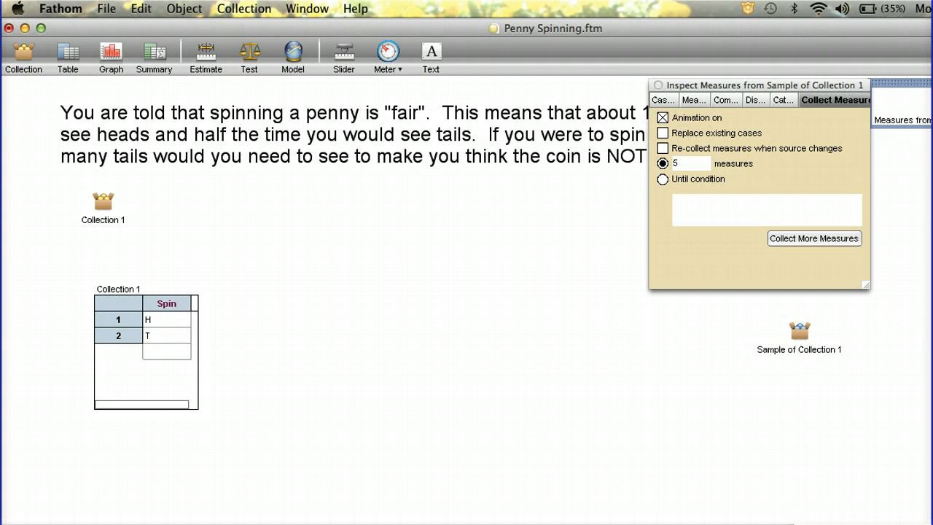
pyautogui.moveTo(927, 84); pyautogui.dragTo(416, 225)
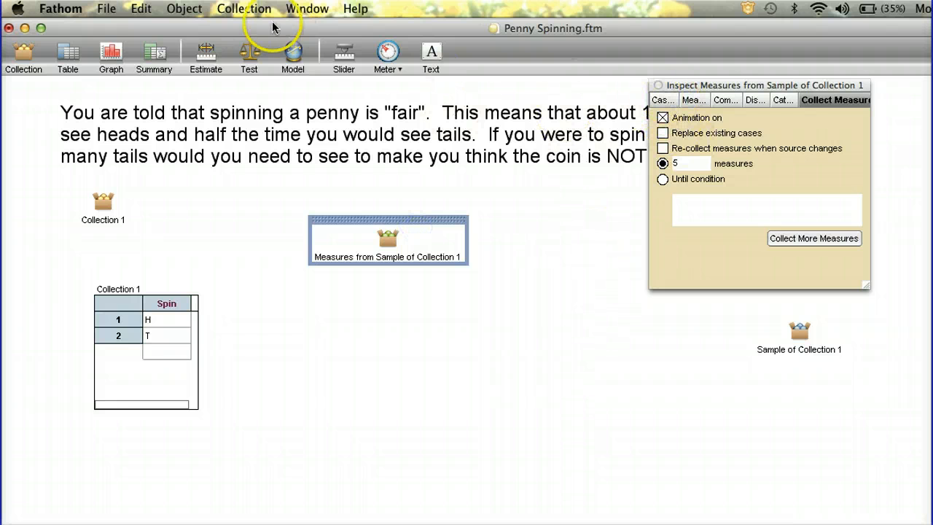
# - Create a dot plot of NumofTails from the measures collection, placed just below that collection
pyautogui.moveTo(110, 49); pyautogui.dragTo(384, 278)
pyautogui.click(665, 100)
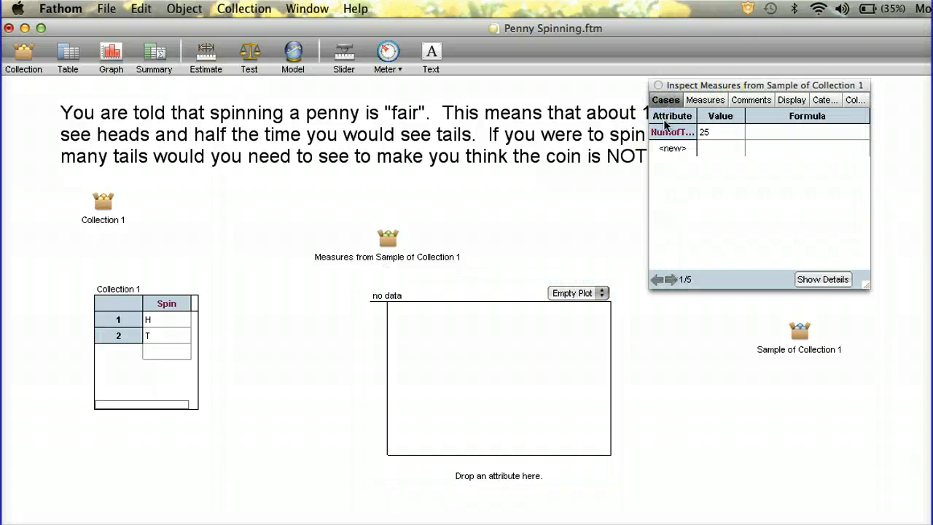
pyautogui.moveTo(663, 132); pyautogui.dragTo(494, 463)
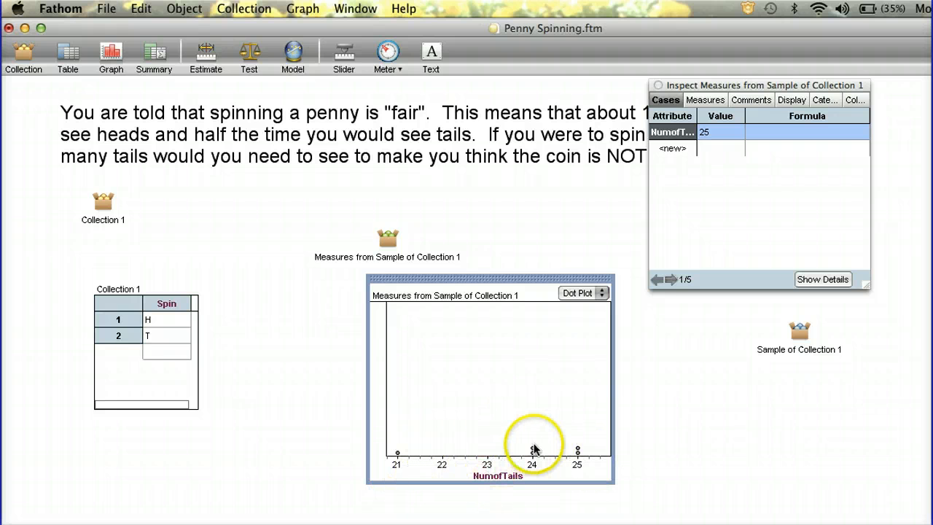
# - Collect 100 measures with animation off and existing cases replaced
pyautogui.click(855, 102)
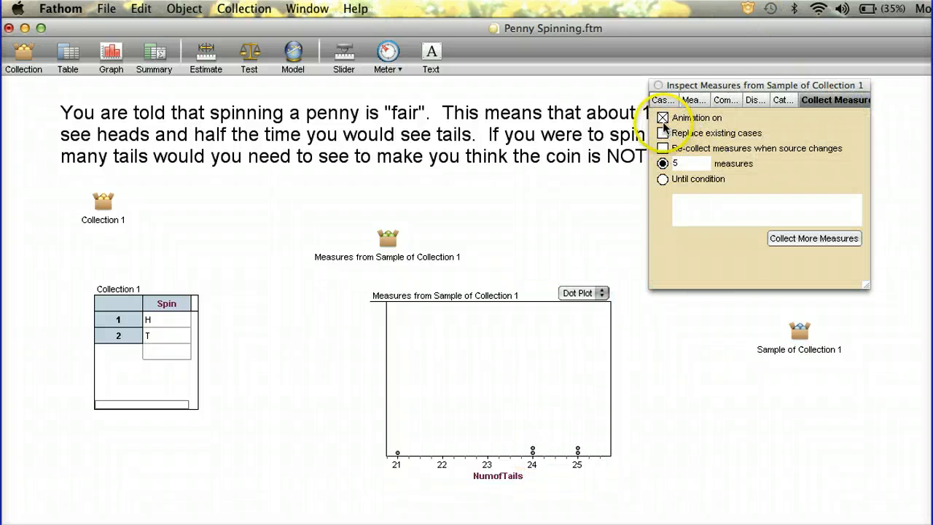
pyautogui.click(663, 118)
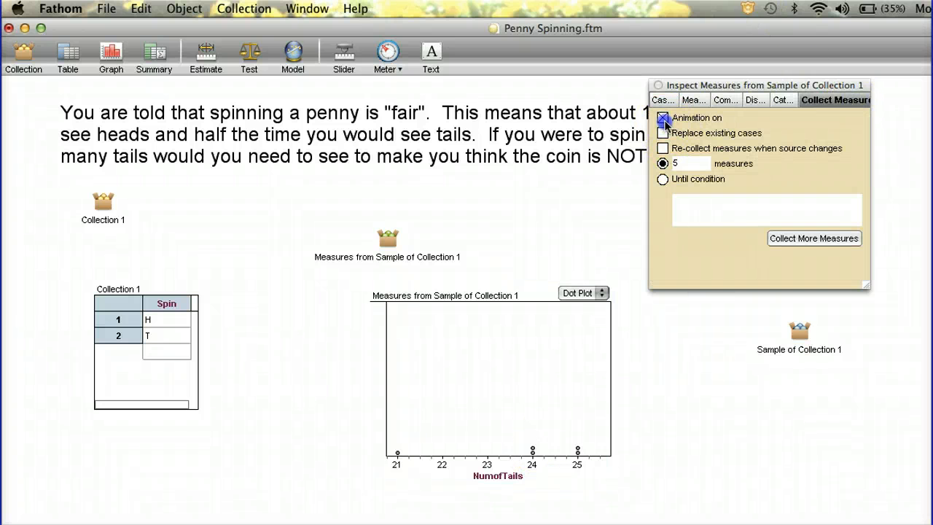
pyautogui.click(682, 161)
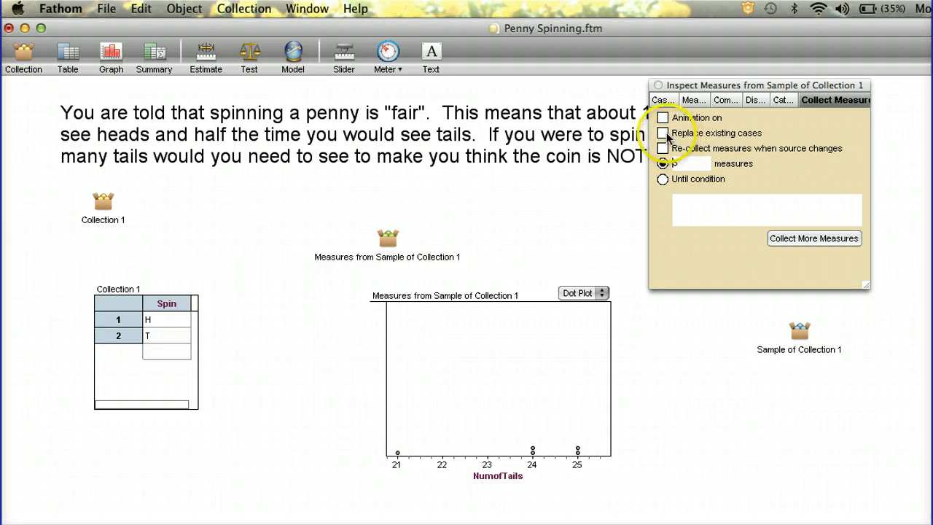
pyautogui.click(663, 133)
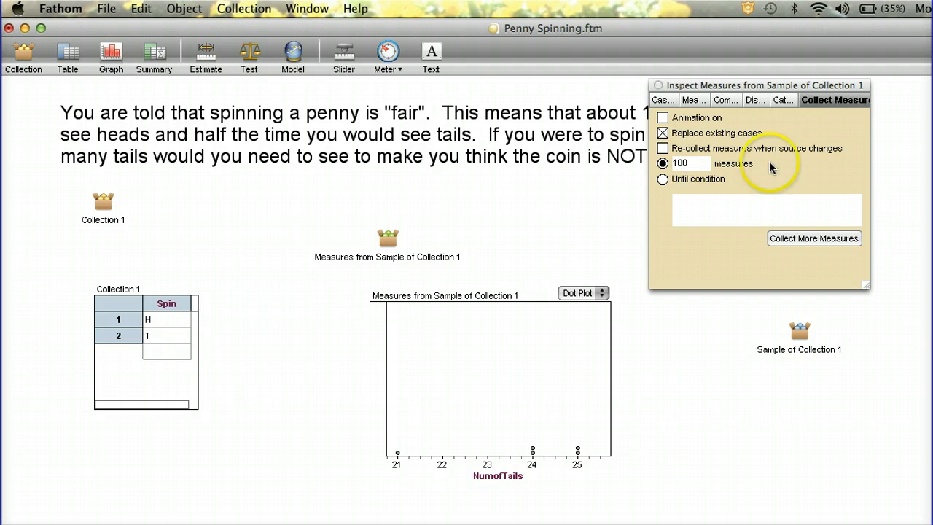
pyautogui.click(822, 241)
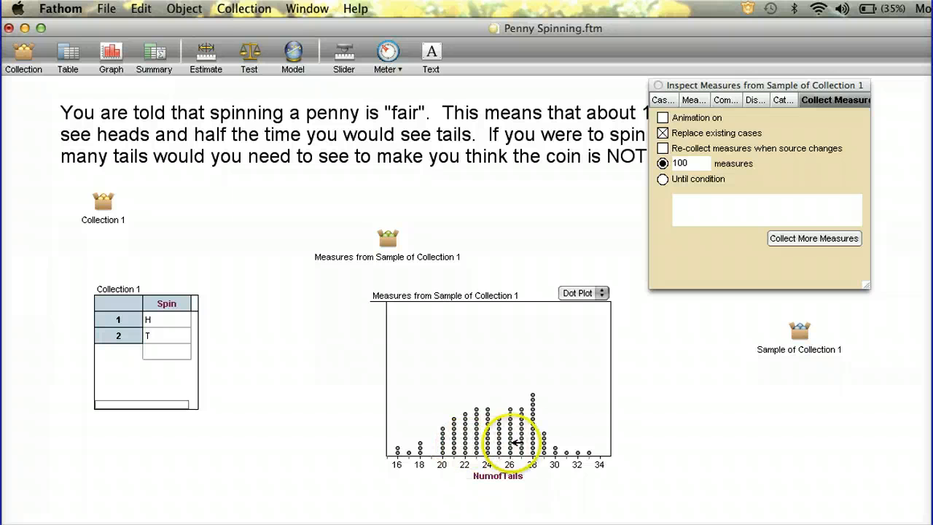
# - Stop replacing existing cases and collect four more batches of 100 measures to build up the NumofTails dot plot
pyautogui.click(663, 134)
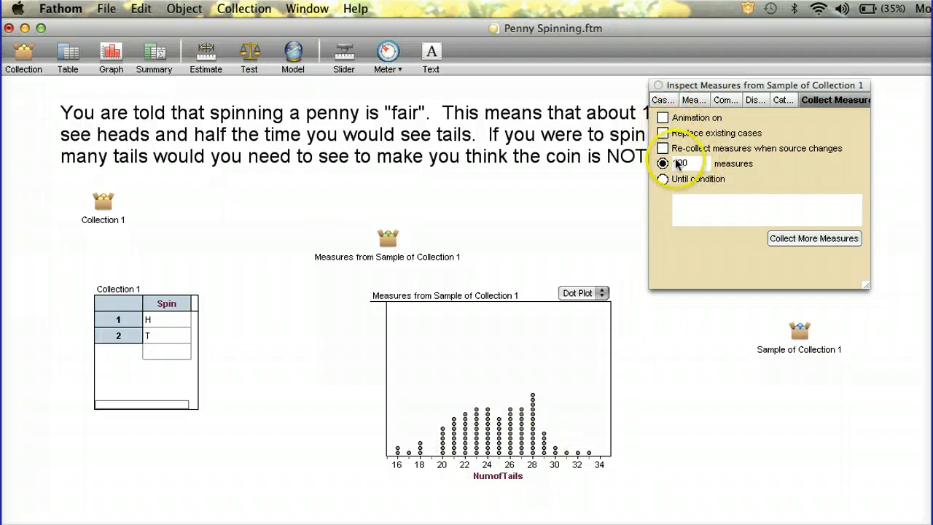
pyautogui.click(790, 240)
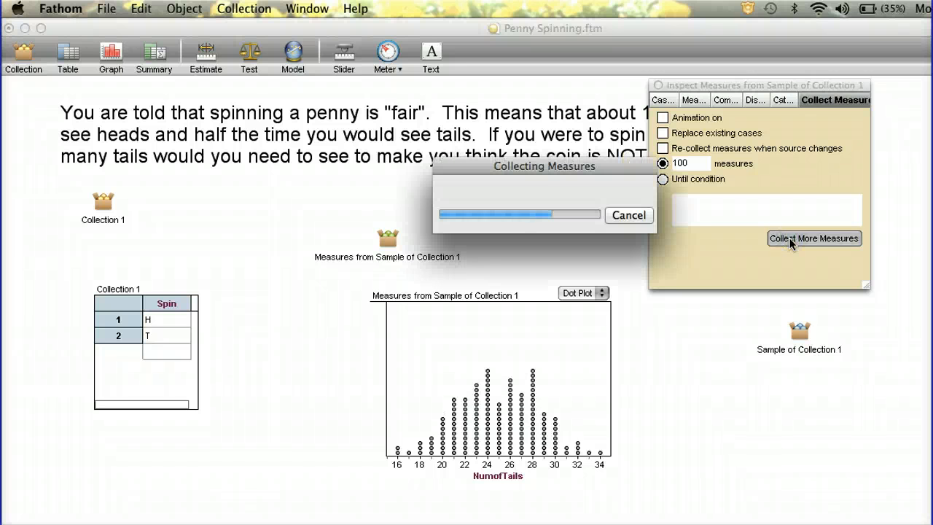
pyautogui.click(791, 240)
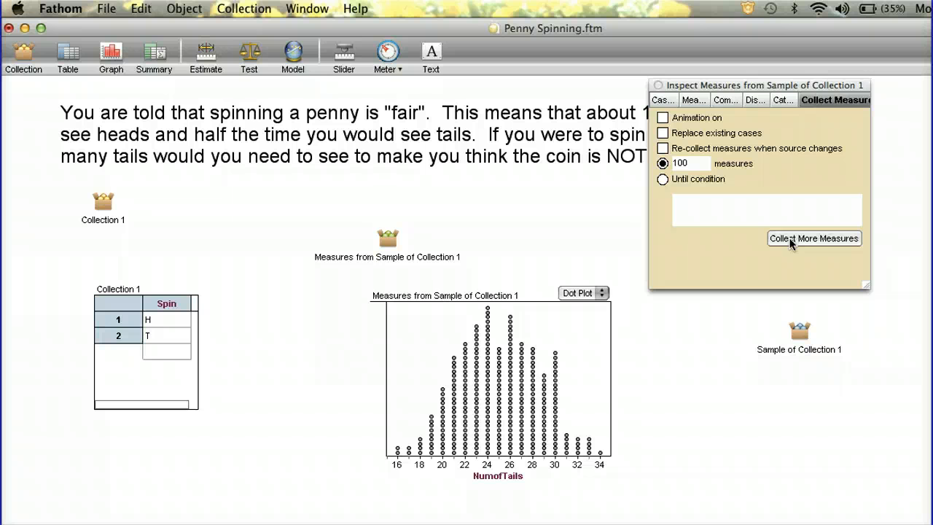
pyautogui.click(791, 240)
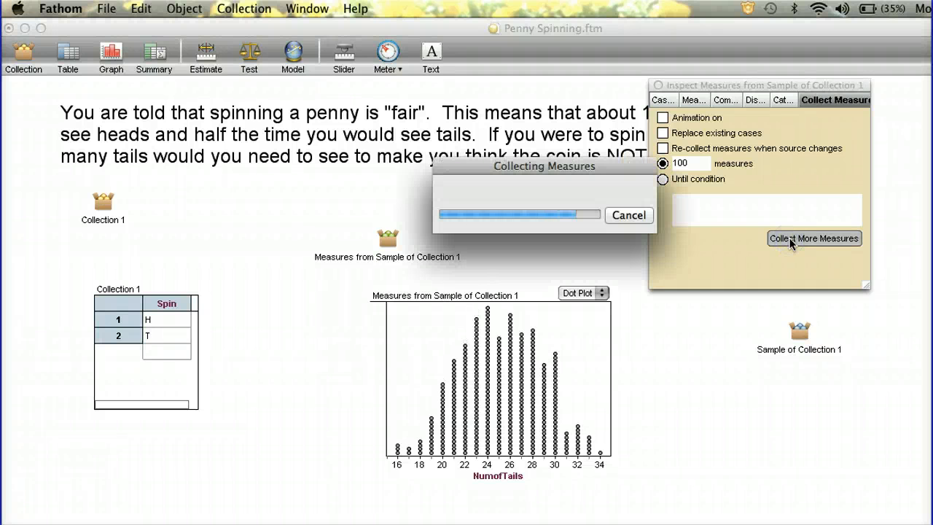
pyautogui.click(791, 241)
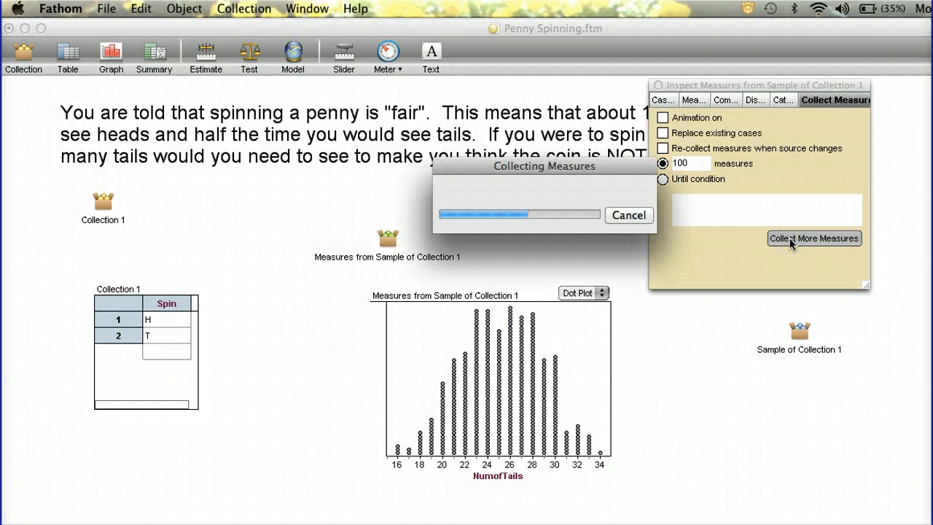